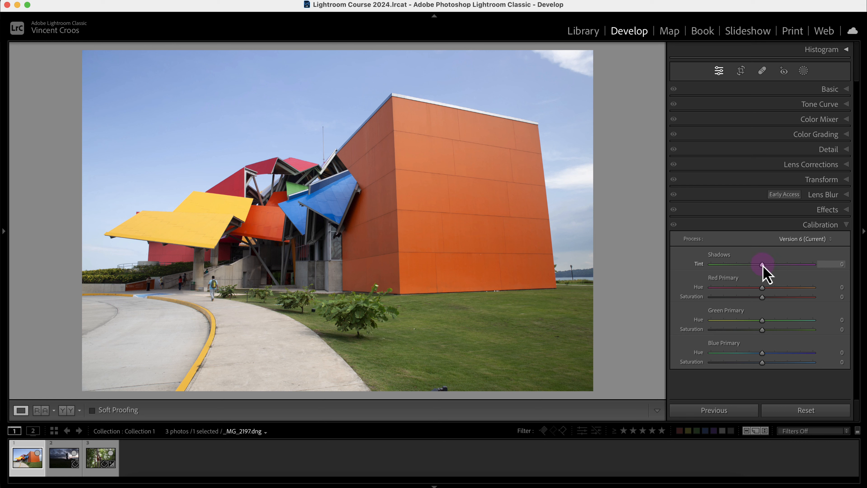
# Try a Calibration Shadows Tint of +100 on the building photo and reset it to its default.
pyautogui.moveTo(762, 265); pyautogui.dragTo(826, 275)
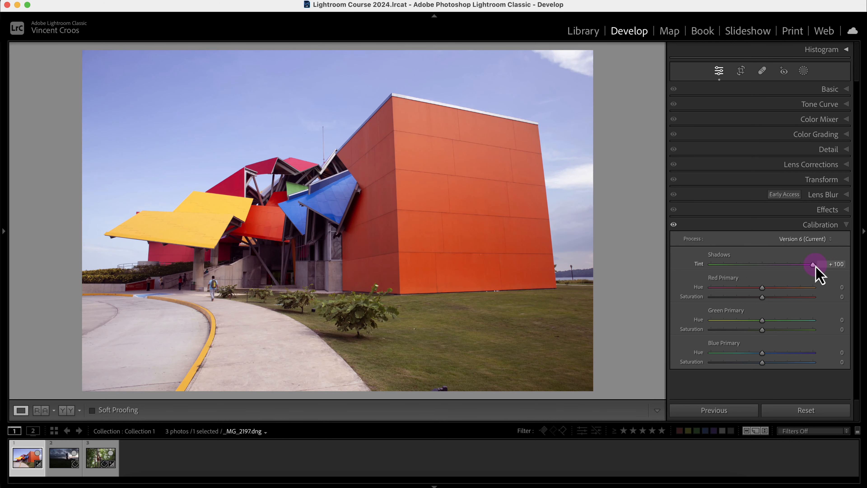
pyautogui.doubleClick(815, 267)
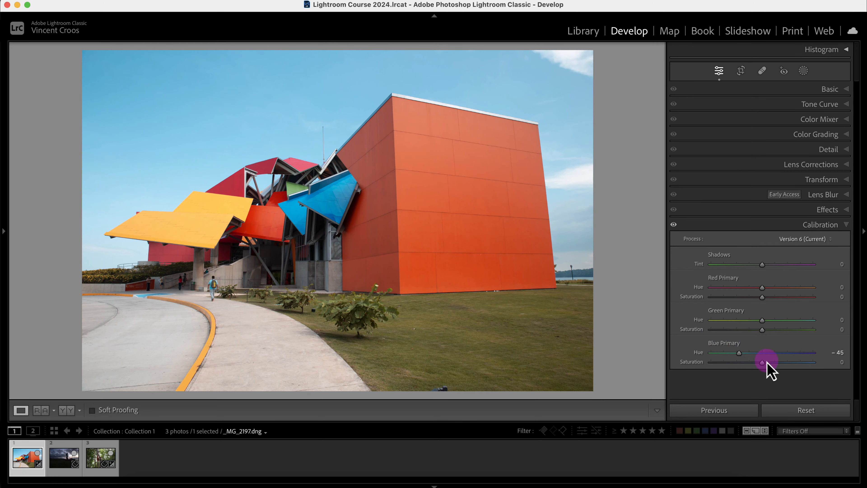
# Set the Blue Primary Hue to -45 and Saturation to +20, and compare the photo with Calibration off and on.
pyautogui.moveTo(764, 366); pyautogui.dragTo(774, 366)
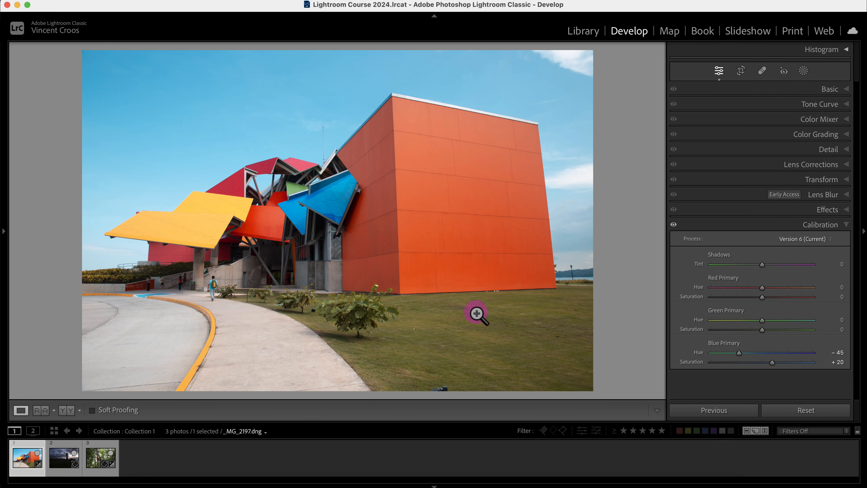
pyautogui.click(674, 224)
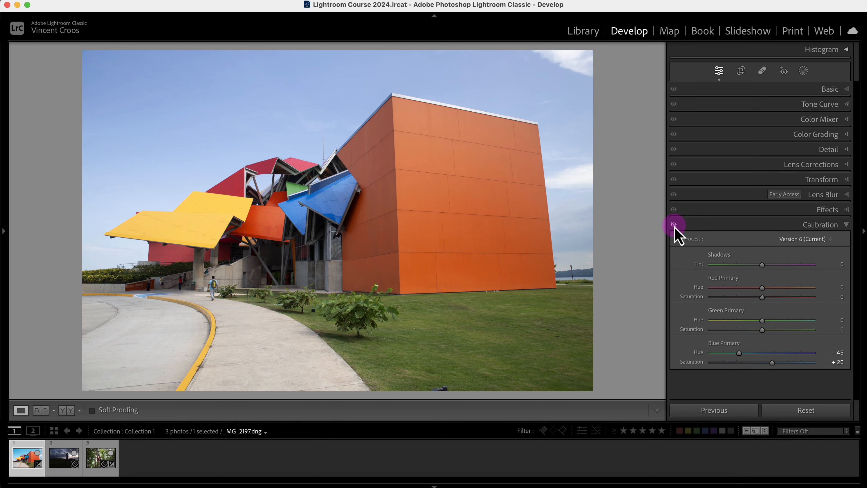
pyautogui.click(674, 224)
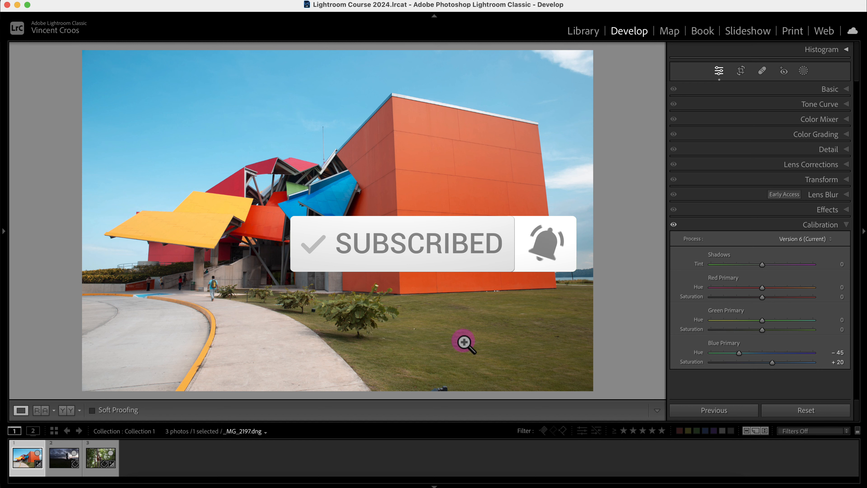
# Examine the available Calibration process versions and the Basic profile choices without changing either.
pyautogui.click(805, 239)
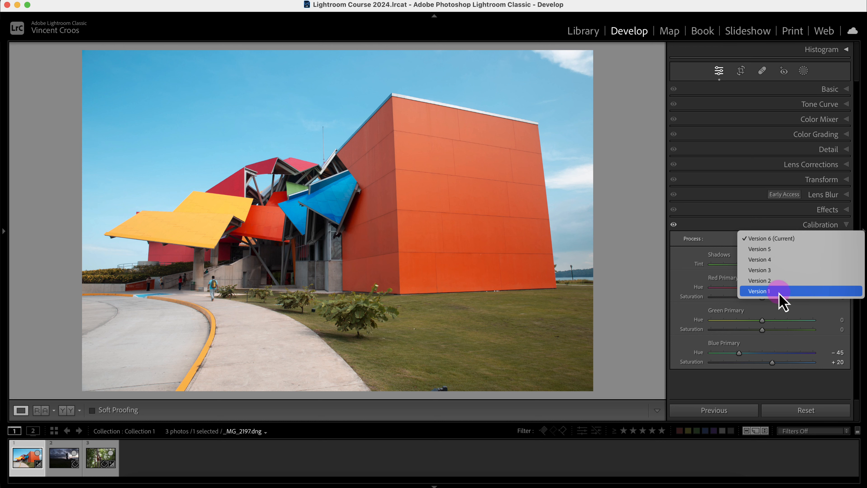
pyautogui.click(842, 90)
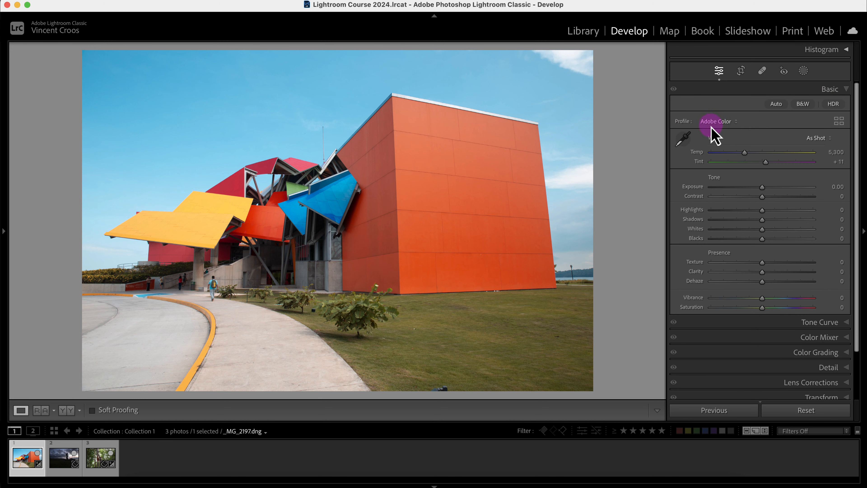
pyautogui.click(727, 124)
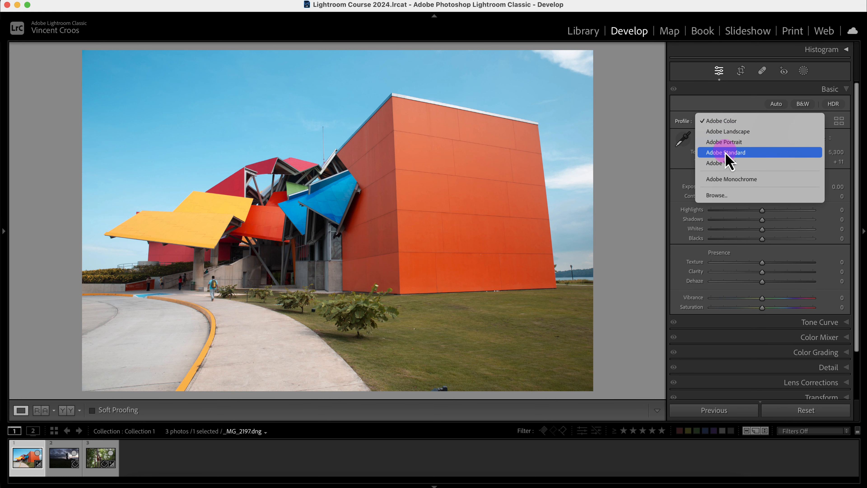
pyautogui.click(706, 104)
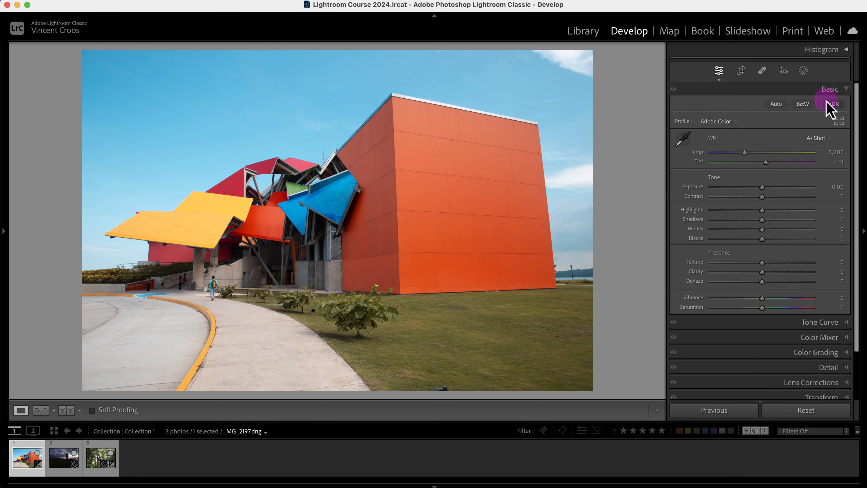
pyautogui.click(846, 89)
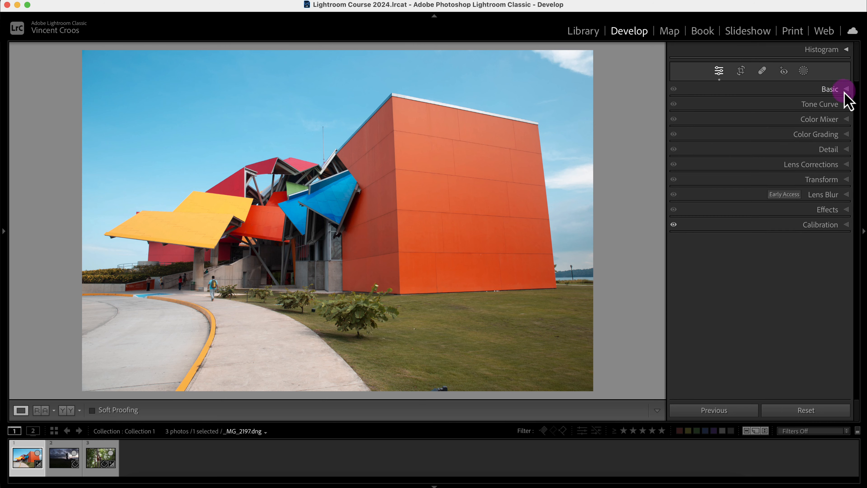
# Change the Calibration process to Version 3.
pyautogui.click(834, 225)
pyautogui.click(834, 239)
pyautogui.click(805, 271)
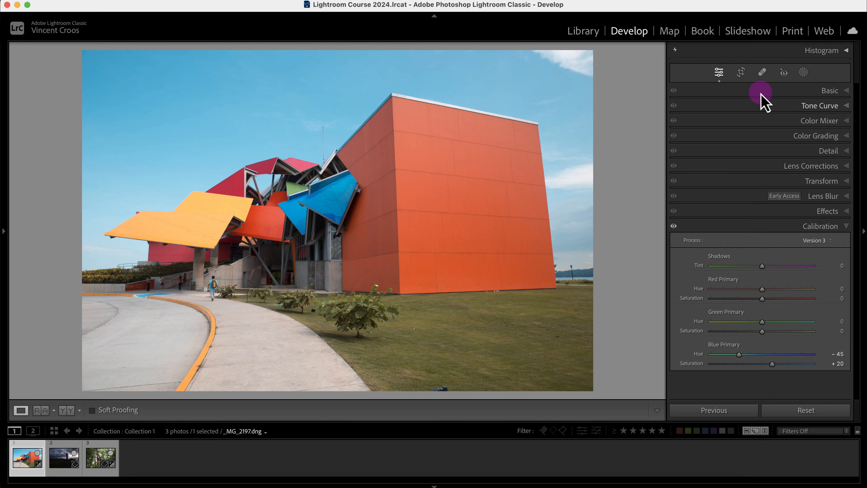
# Change the Basic profile back to Adobe Color and return to the Calibration settings.
pyautogui.click(833, 91)
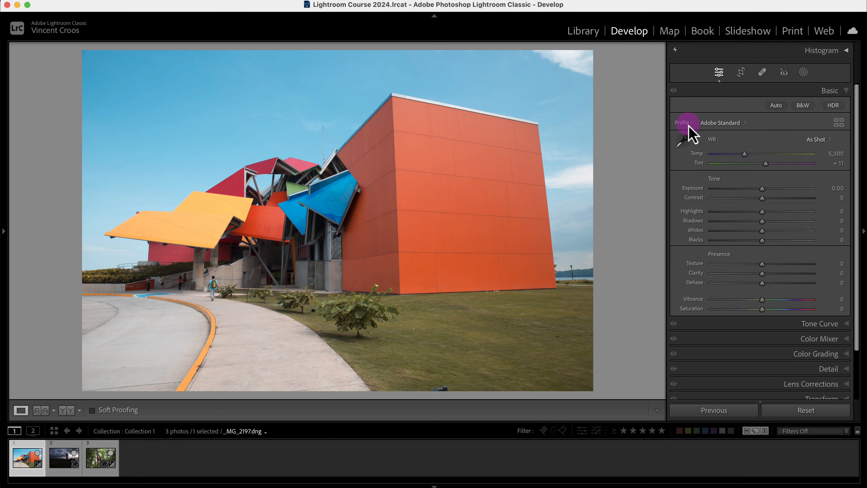
pyautogui.click(735, 125)
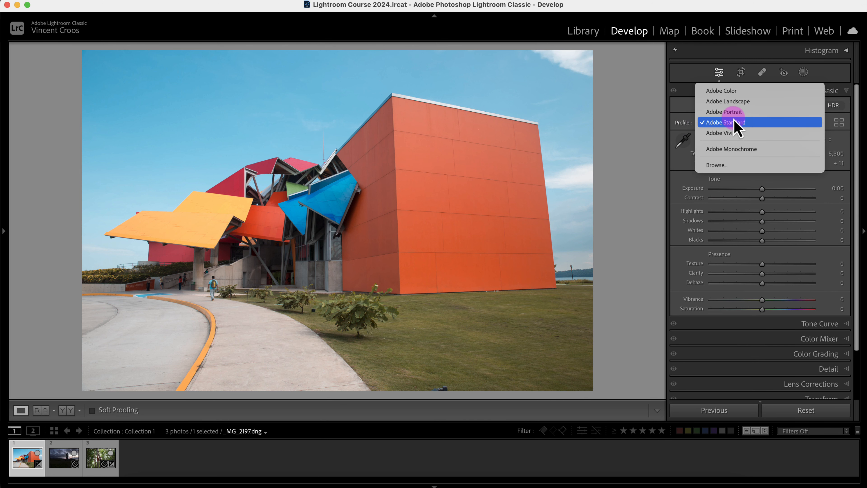
pyautogui.click(738, 91)
pyautogui.scroll(-3, 857, 325)
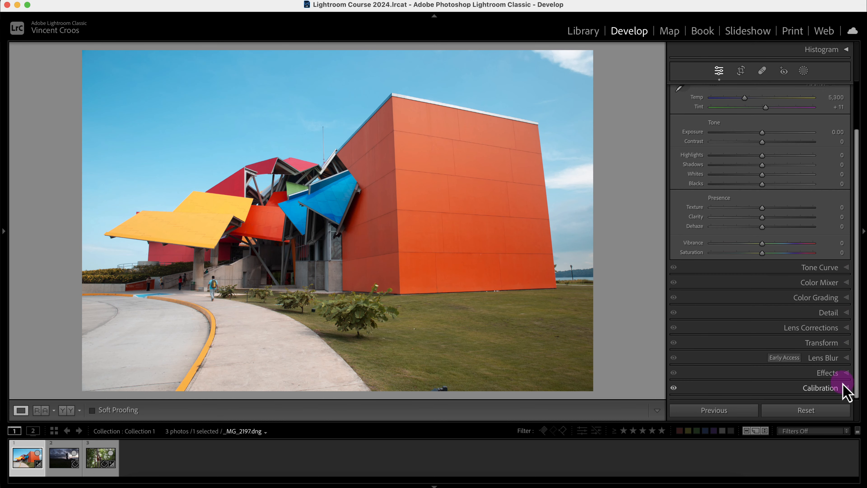
pyautogui.click(845, 389)
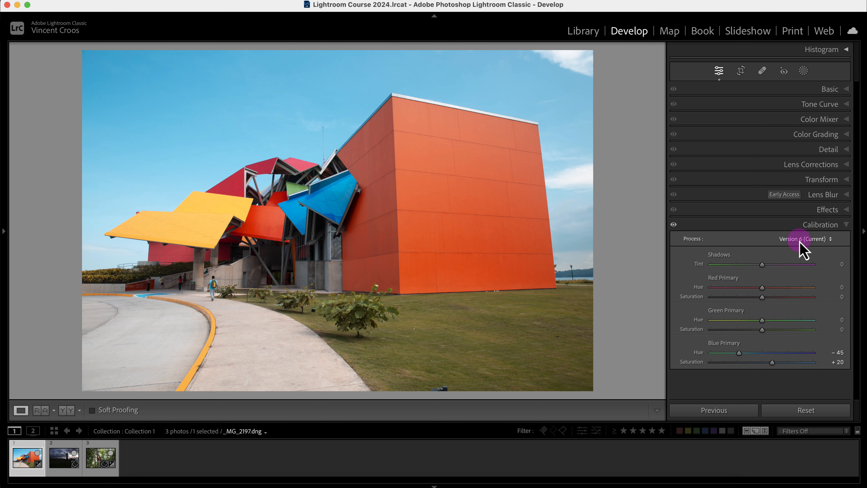
# Reset the Blue Primary Hue and Saturation to 0 in Calibration.
pyautogui.doubleClick(739, 352)
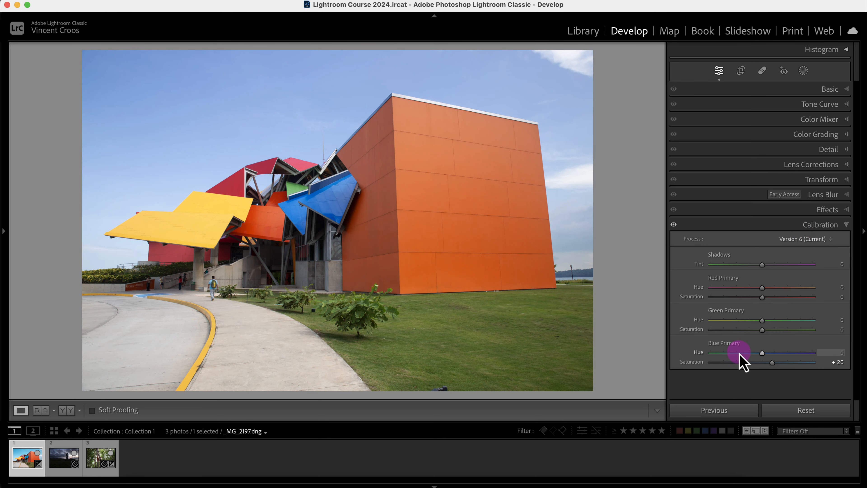
pyautogui.doubleClick(774, 363)
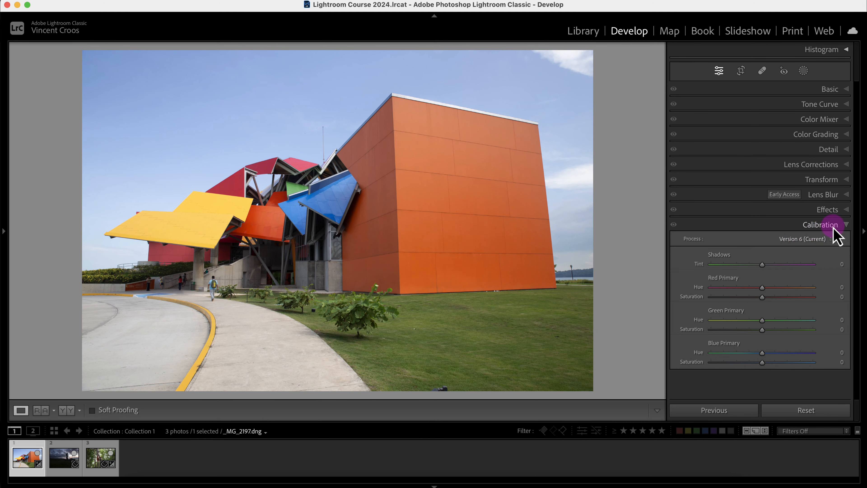
# Look over the Color Mixer and Color Grading controls for comparison with Calibration.
pyautogui.click(836, 120)
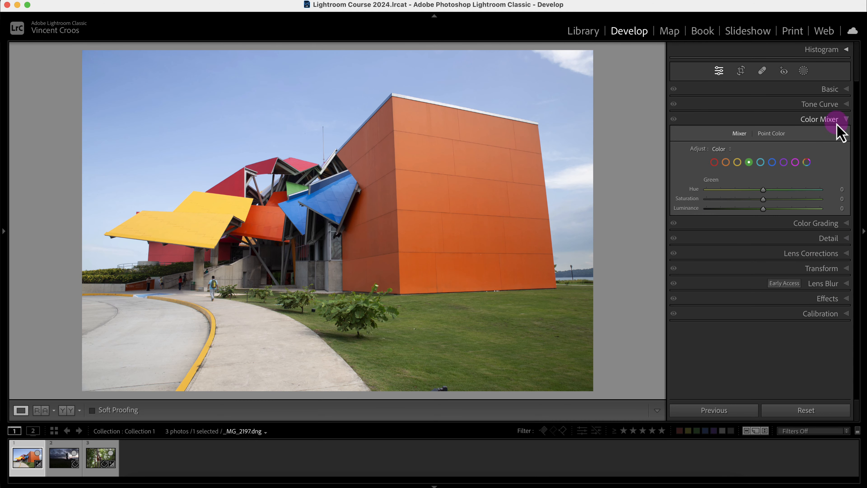
pyautogui.click(845, 225)
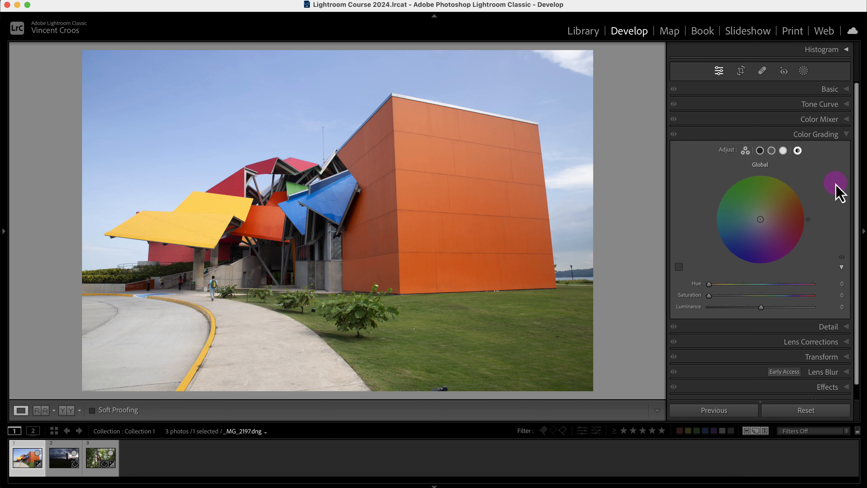
pyautogui.click(846, 134)
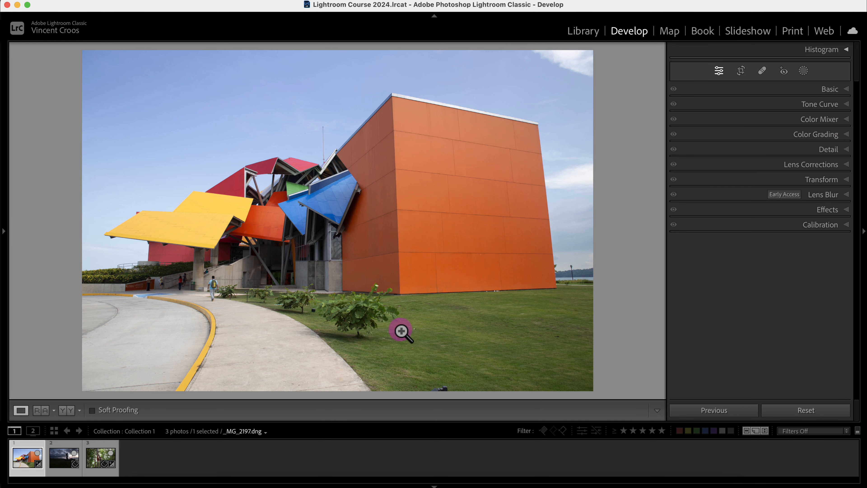
# Open the photo _MG_7288.dng for editing and show its Color Mixer settings.
pyautogui.click(64, 456)
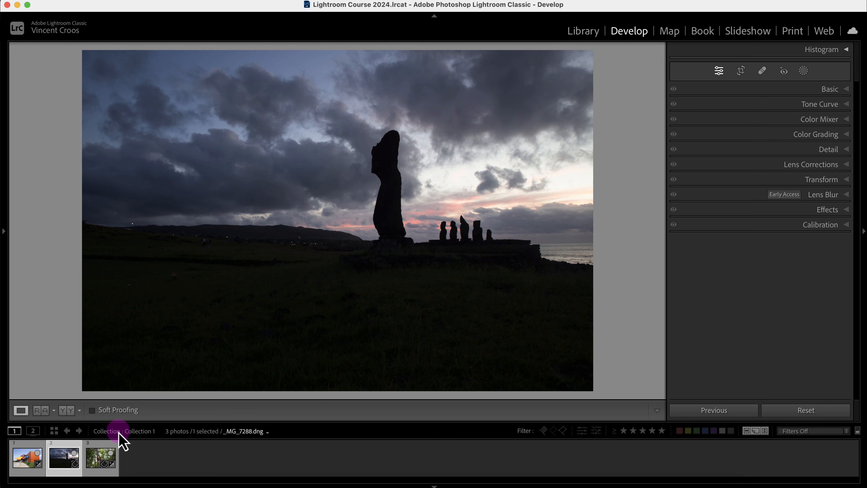
pyautogui.click(845, 120)
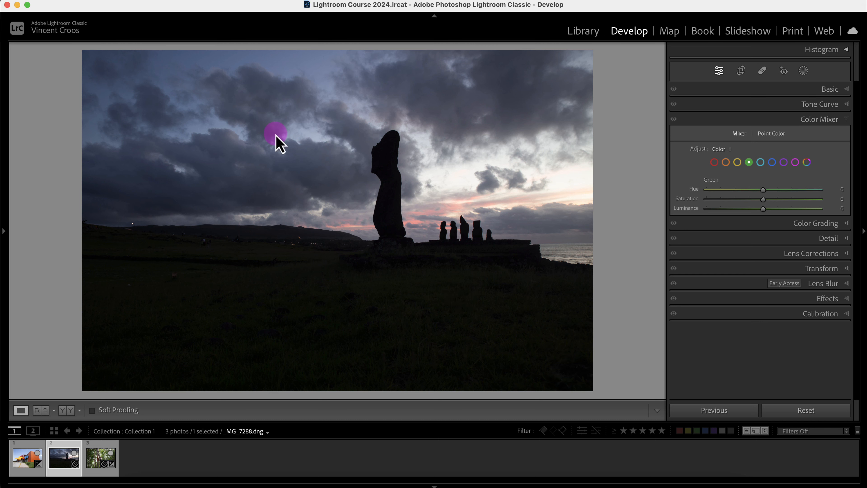
# Try the Color Mixer's Green Hue, Saturation and Luminance at +100 and reset the Green adjustments.
pyautogui.moveTo(764, 193); pyautogui.dragTo(824, 202)
pyautogui.click(765, 190)
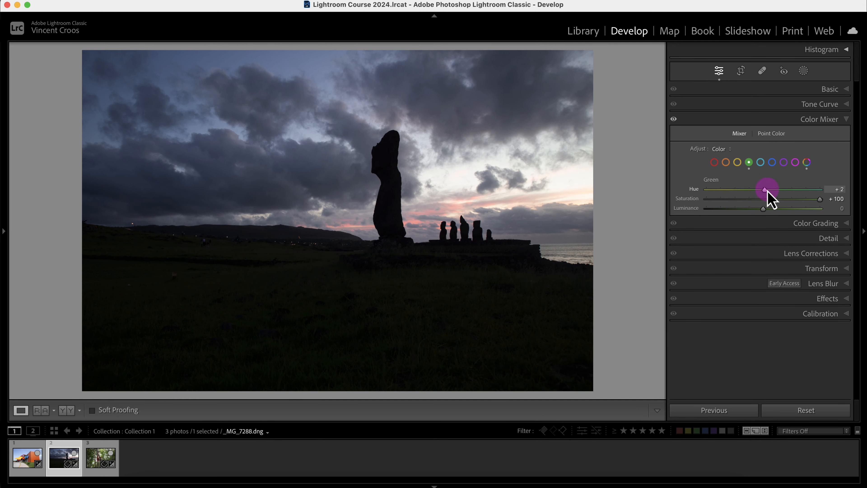
pyautogui.moveTo(772, 200); pyautogui.dragTo(803, 214)
pyautogui.click(791, 209)
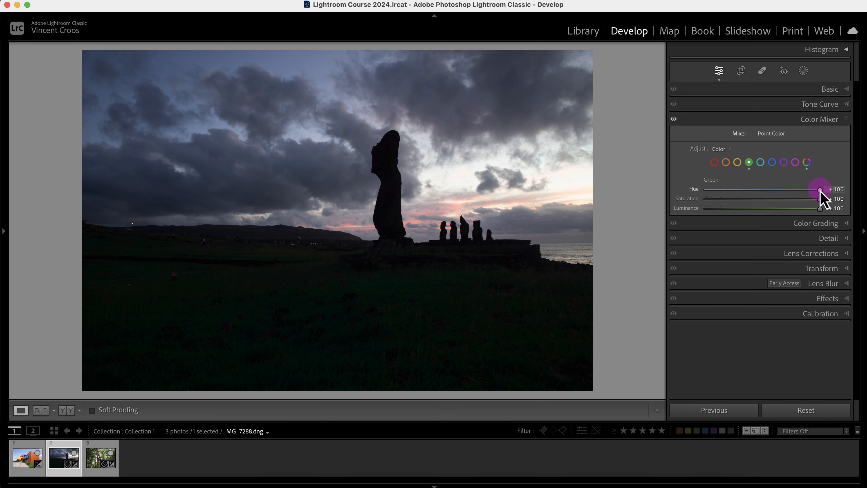
pyautogui.keyDown('alt'); pyautogui.click(714, 180); pyautogui.keyUp('alt')
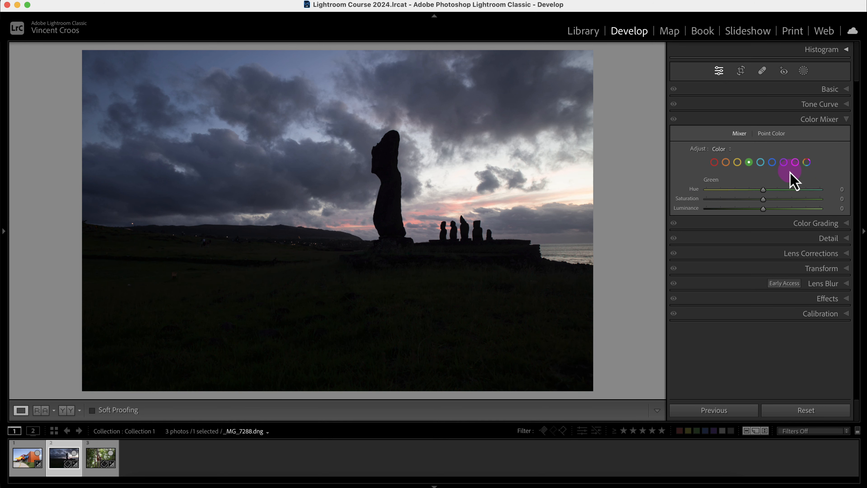
# Try shifting the Blue Hue toward negative values in the Color Mixer.
pyautogui.click(772, 163)
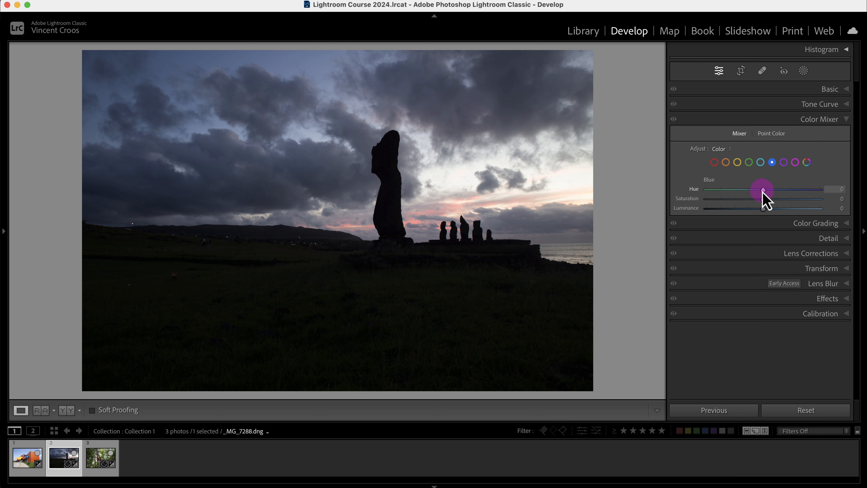
pyautogui.moveTo(763, 191)
pyautogui.mouseDown()
pyautogui.moveTo(809, 194)
pyautogui.moveTo(720, 194)
pyautogui.moveTo(751, 192)
pyautogui.mouseUp()
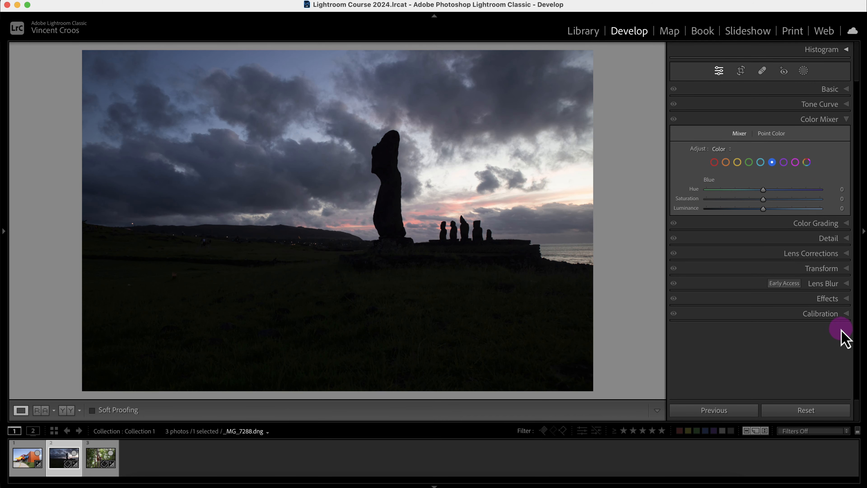
# Compare the Calibration primary color controls with the Green controls of the Color Mixer.
pyautogui.click(840, 316)
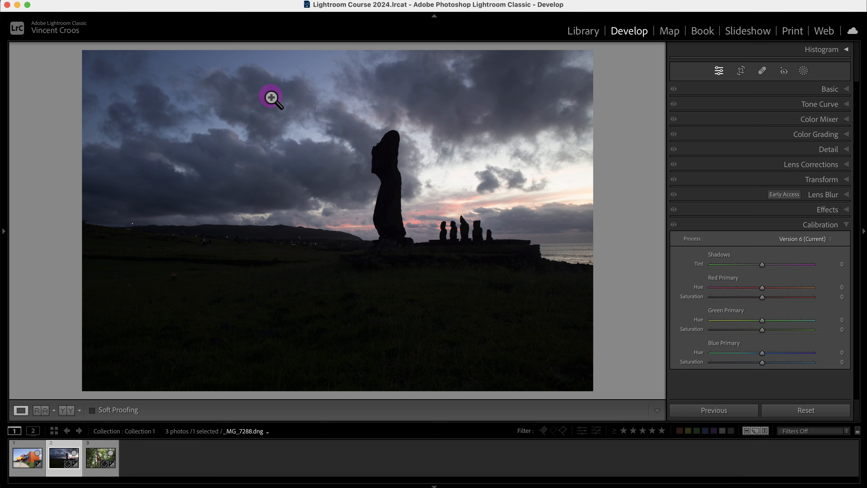
pyautogui.click(844, 124)
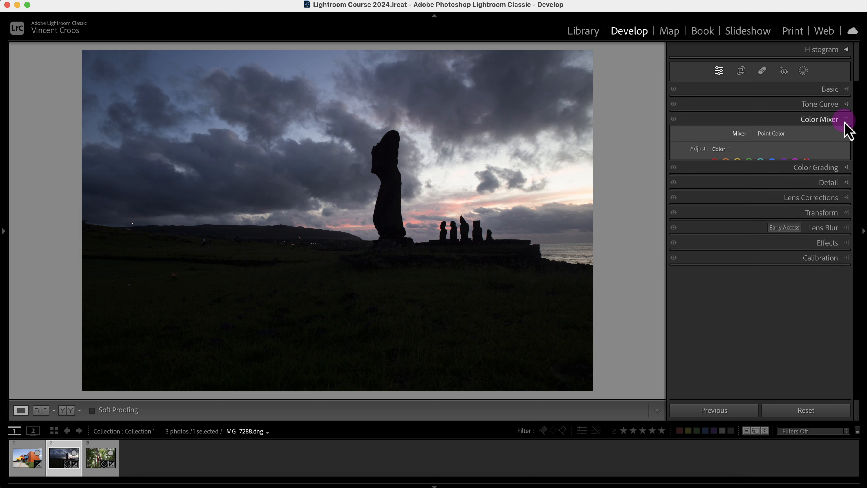
pyautogui.click(748, 162)
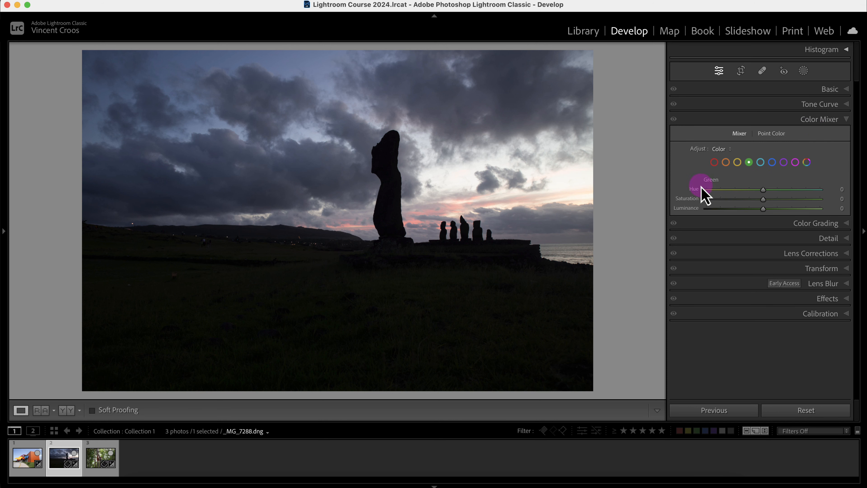
# Set the Calibration Green Primary Hue to +73 and Saturation to +52, and show before and after side by side.
pyautogui.click(845, 314)
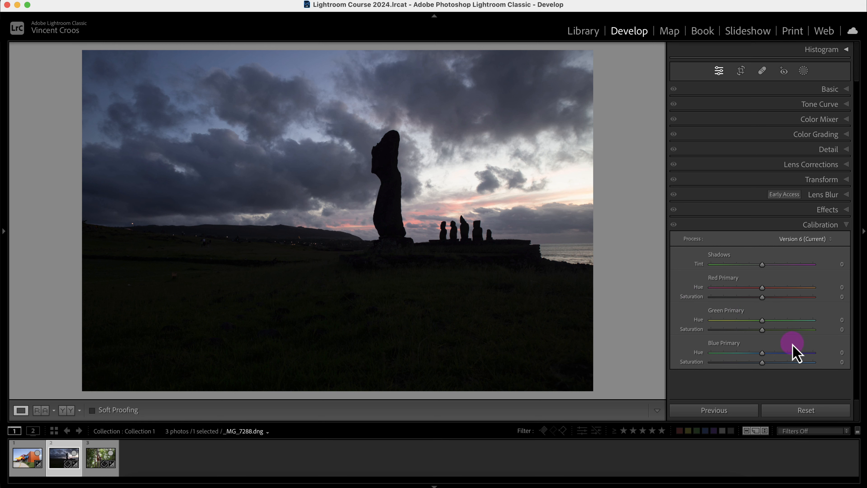
pyautogui.moveTo(762, 320); pyautogui.dragTo(800, 319)
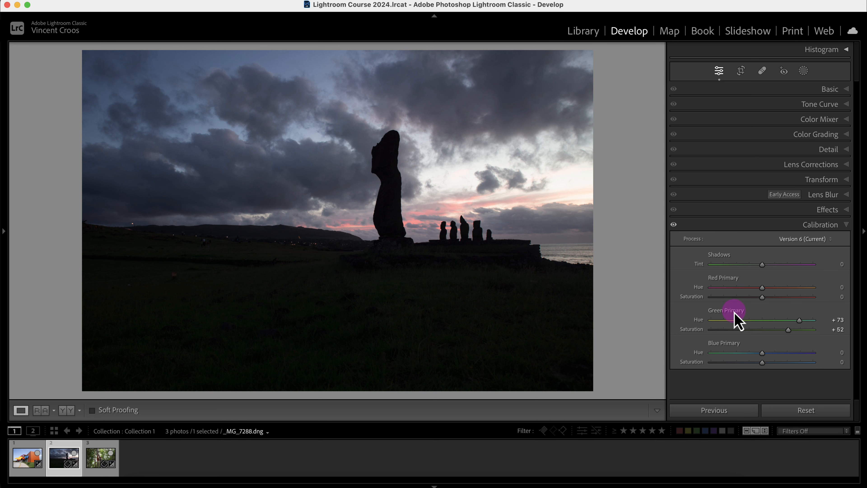
pyautogui.press('y')
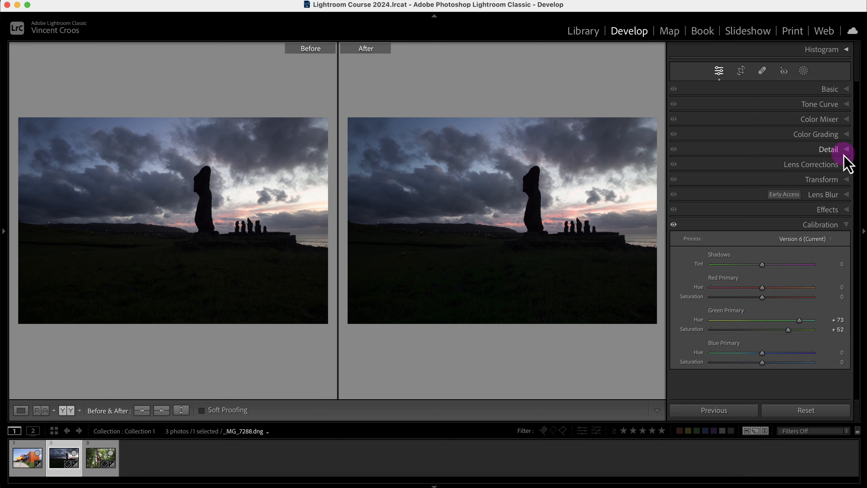
# Review the Color Mixer, Basic, Calibration and Color Grading controls while the before and after comparison is shown.
pyautogui.click(845, 120)
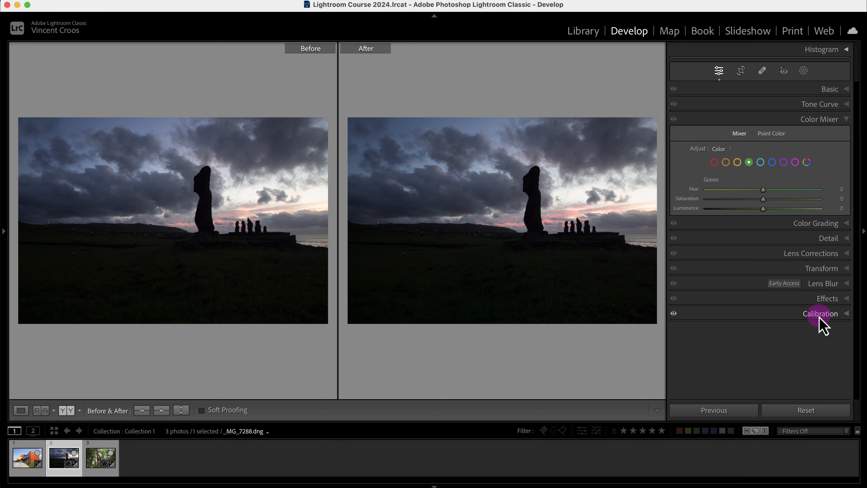
pyautogui.click(815, 92)
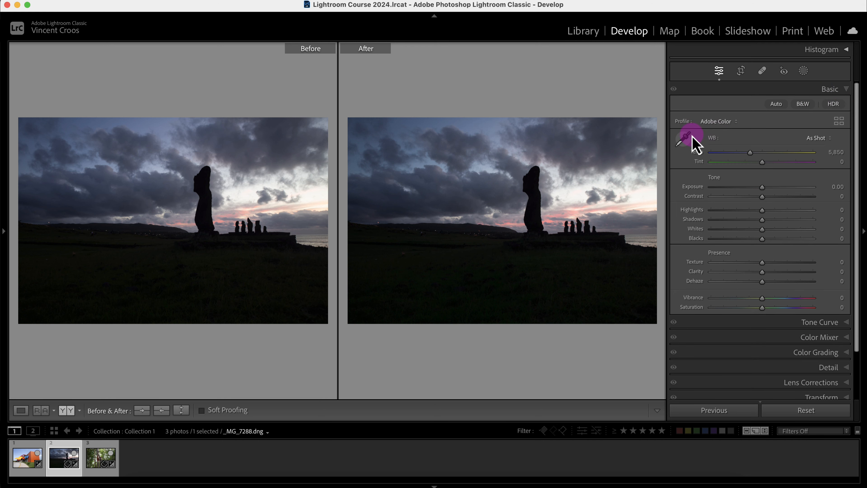
pyautogui.click(839, 91)
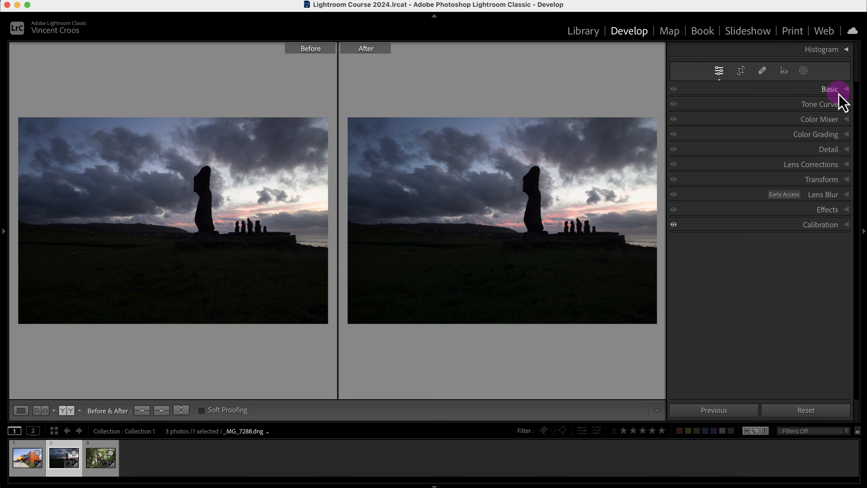
pyautogui.click(838, 226)
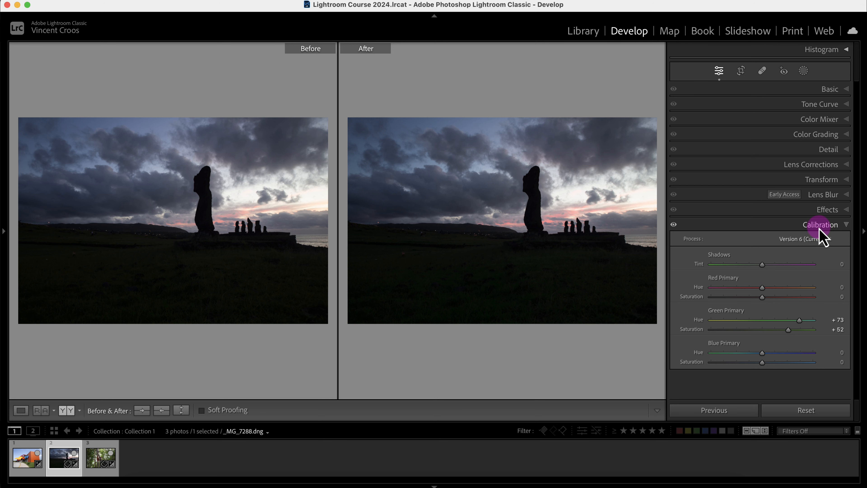
pyautogui.click(840, 138)
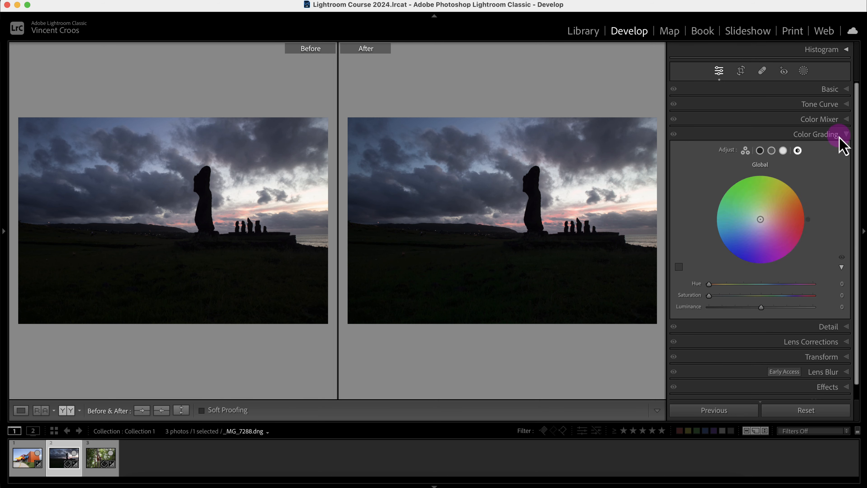
pyautogui.click(844, 119)
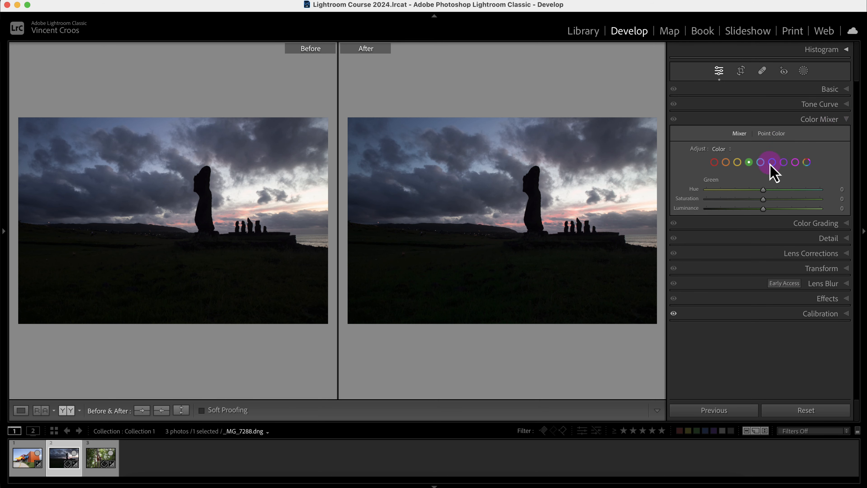